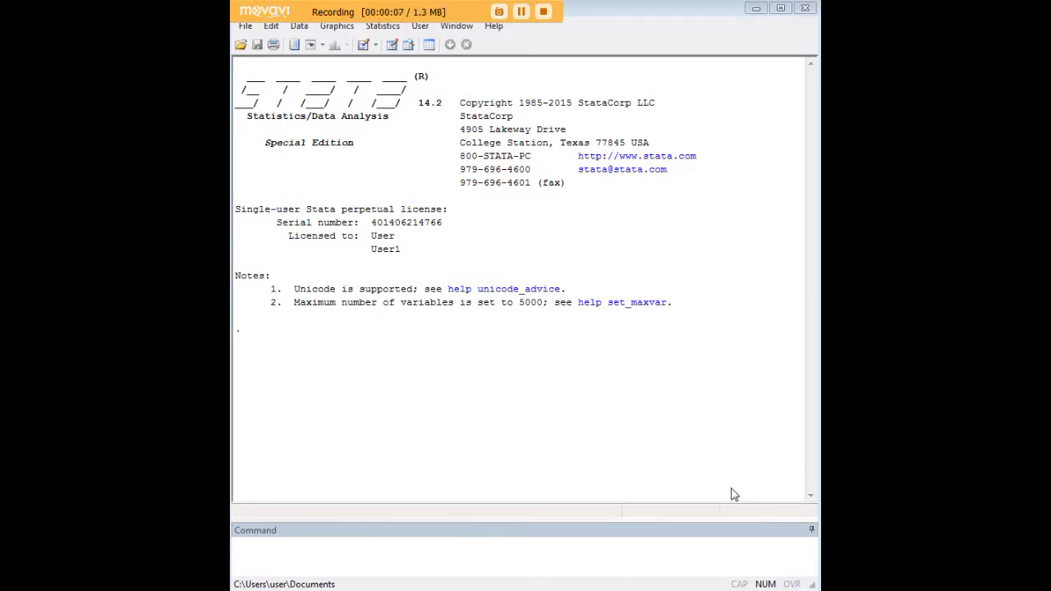
Step: Load the census13 dataset with webuse census13 and open it in the Data Editor
click(688, 553)
text(webuse census13)
key(Return)
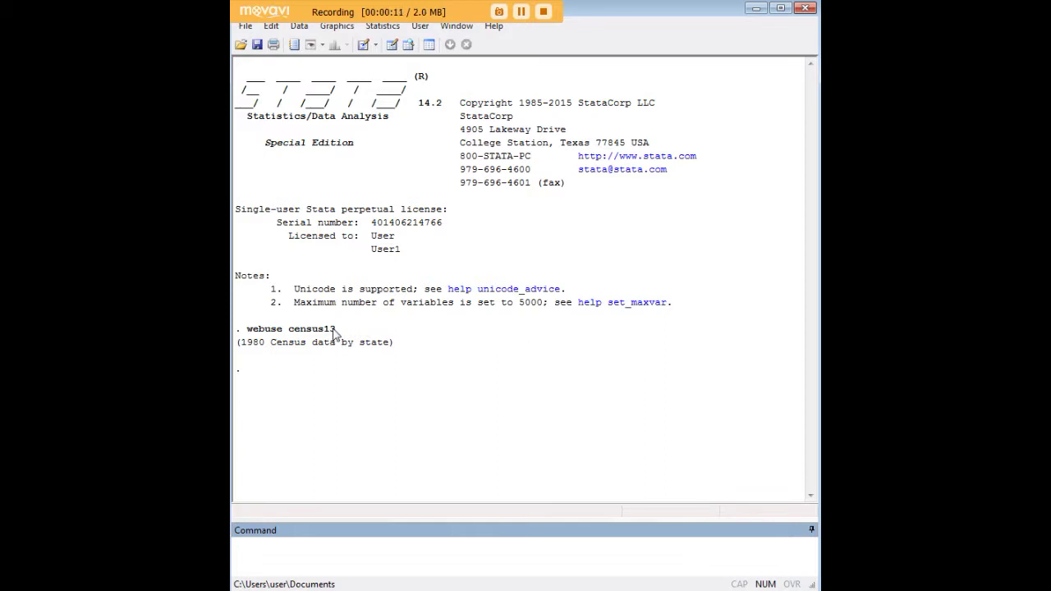
drag(335, 330, 293, 337)
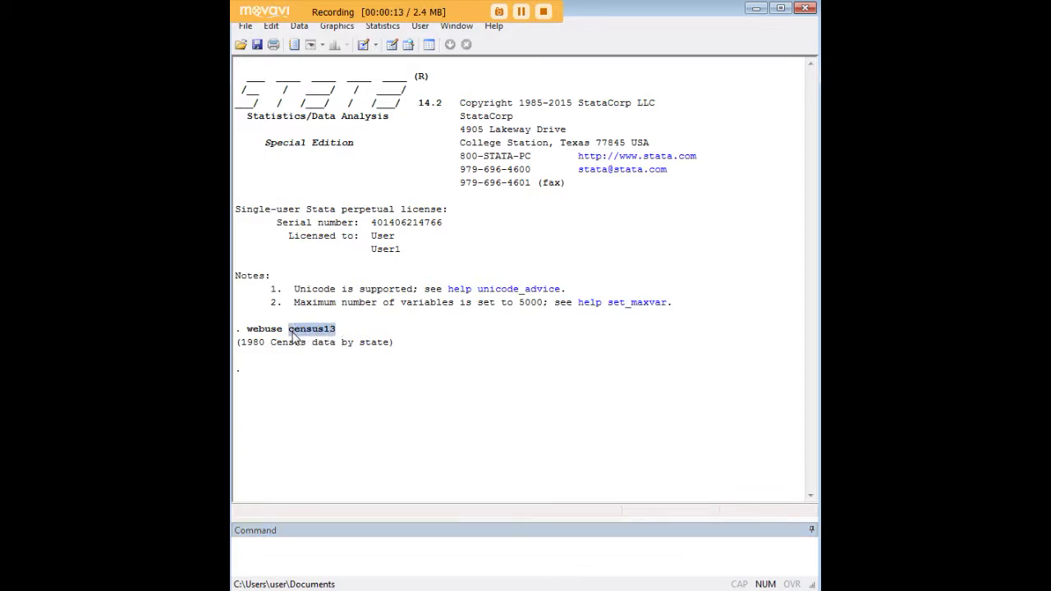
click(443, 554)
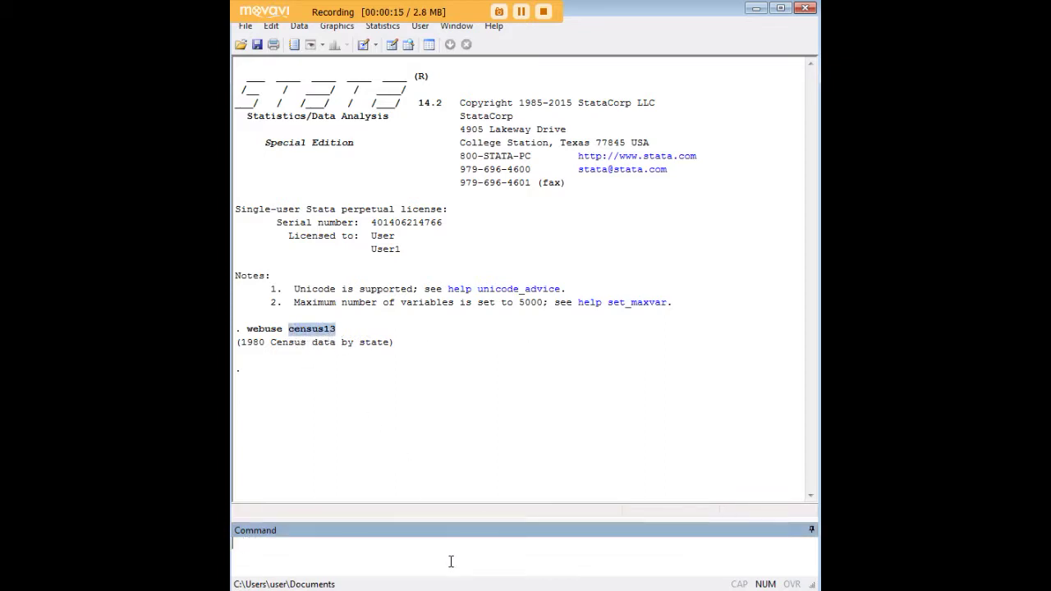
key(ctrl+8)
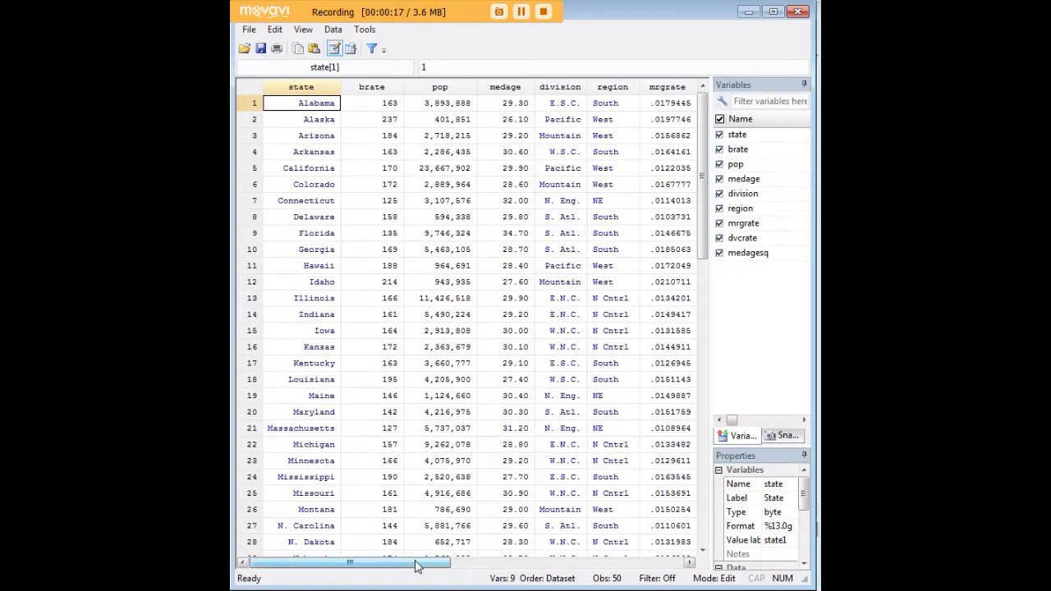
drag(417, 566, 462, 568)
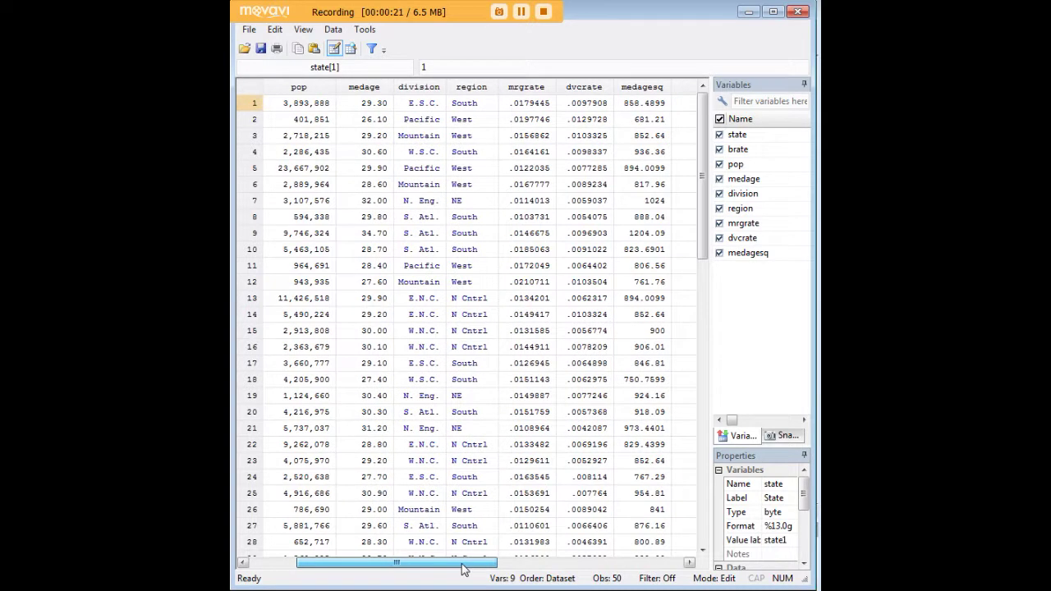
click(471, 86)
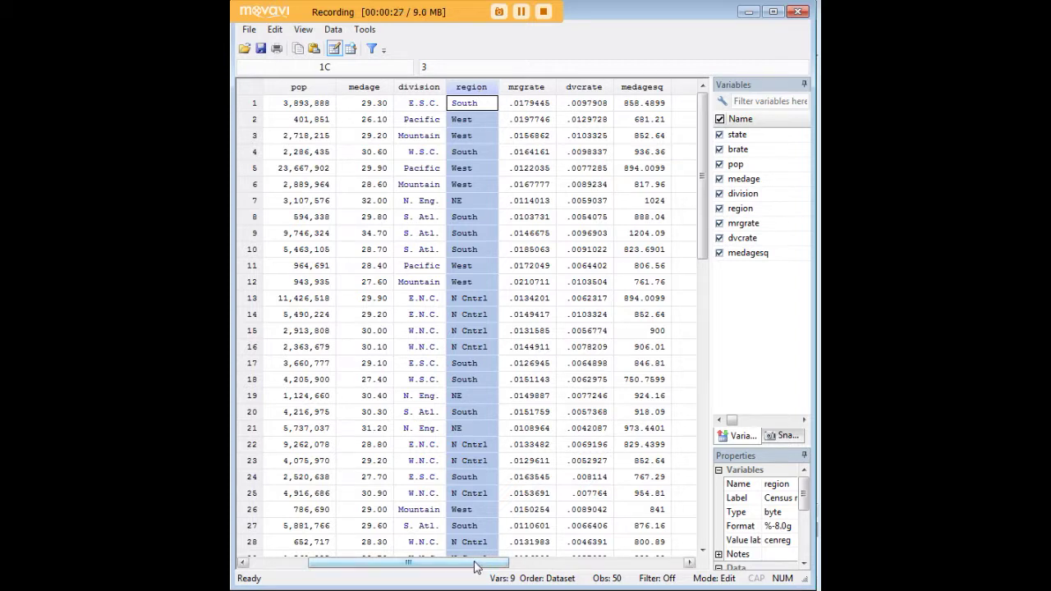
drag(476, 565, 359, 570)
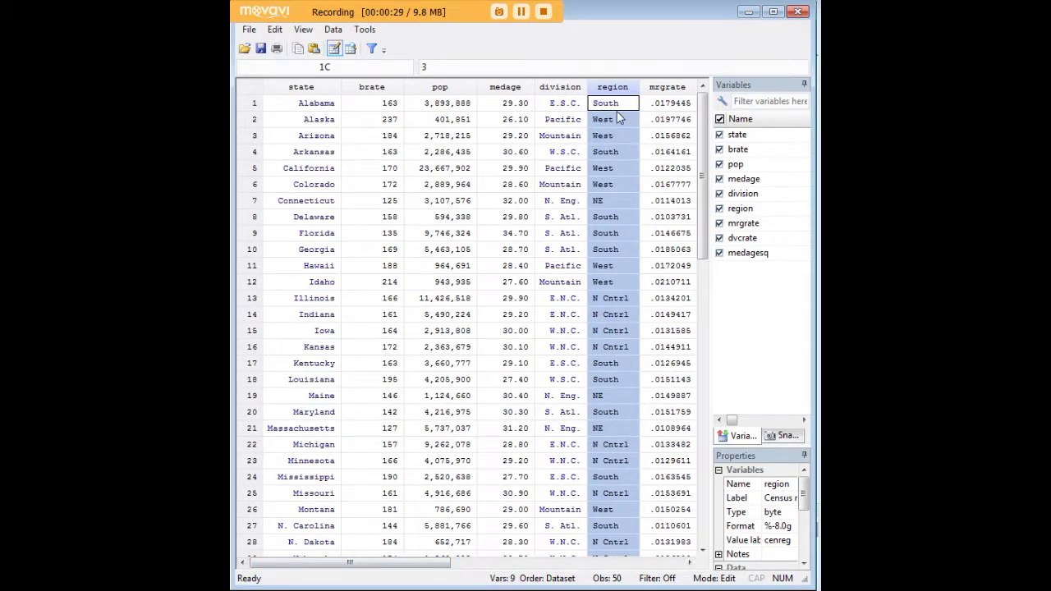
click(308, 113)
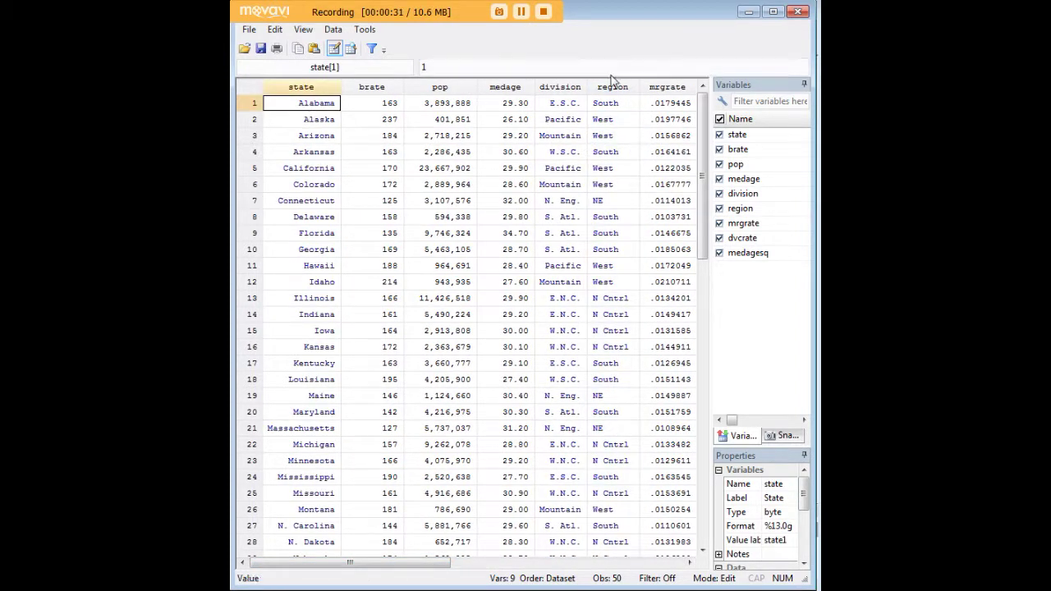
click(749, 18)
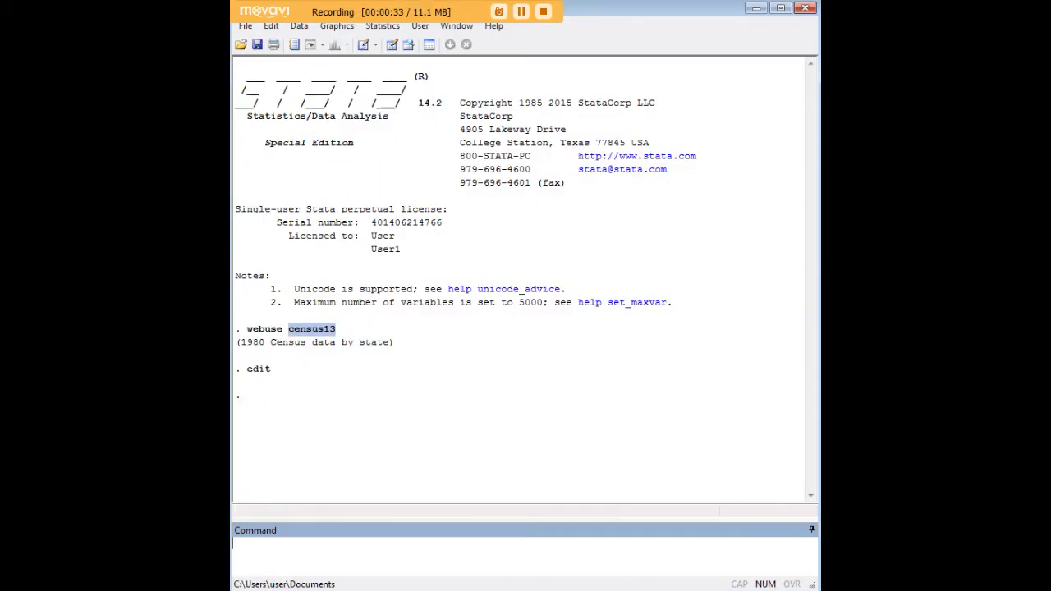
Step: Run clonevar region2 = region, then reopen the Data Editor with edit to view region2
click(645, 547)
text(clonevar region2 = region)
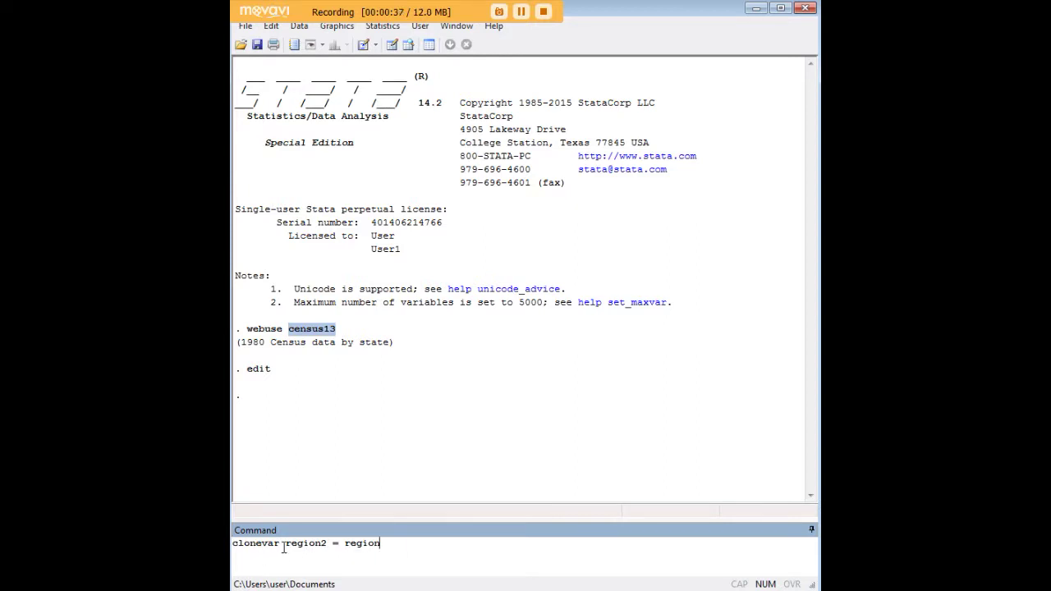
drag(280, 543, 231, 545)
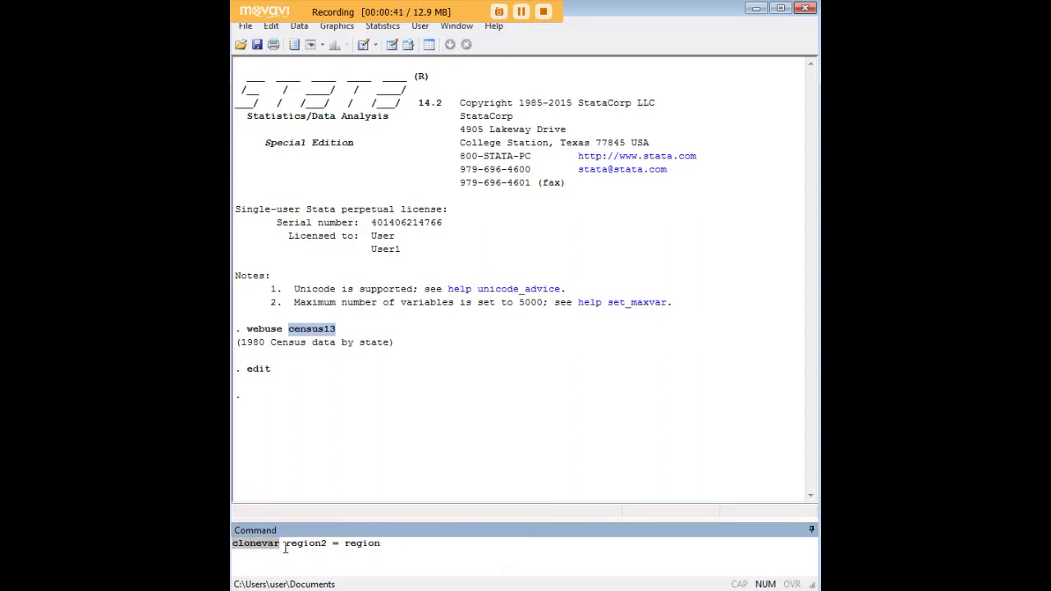
drag(285, 549, 328, 545)
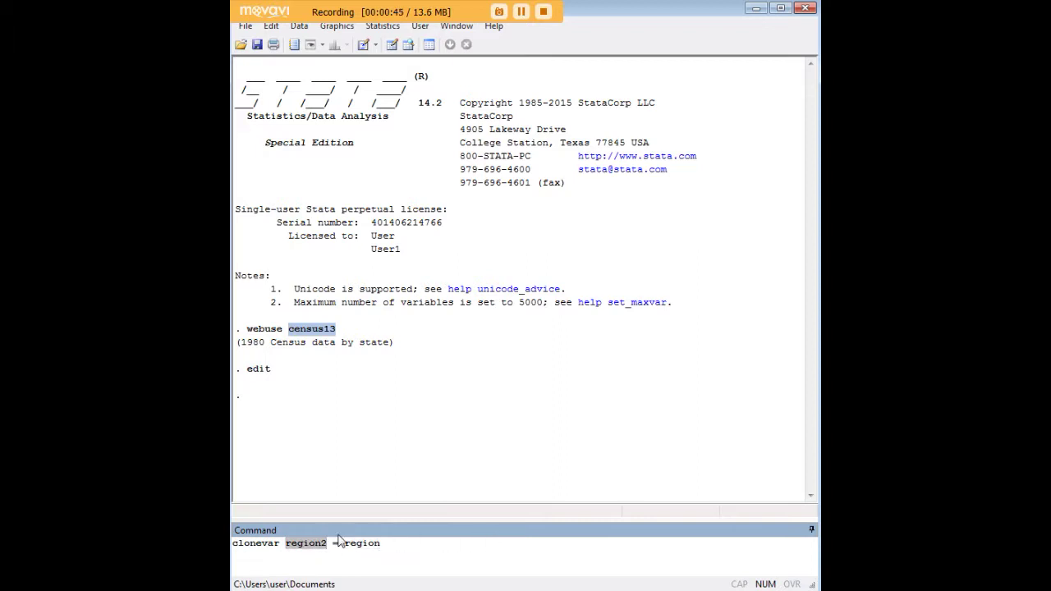
drag(386, 544, 348, 548)
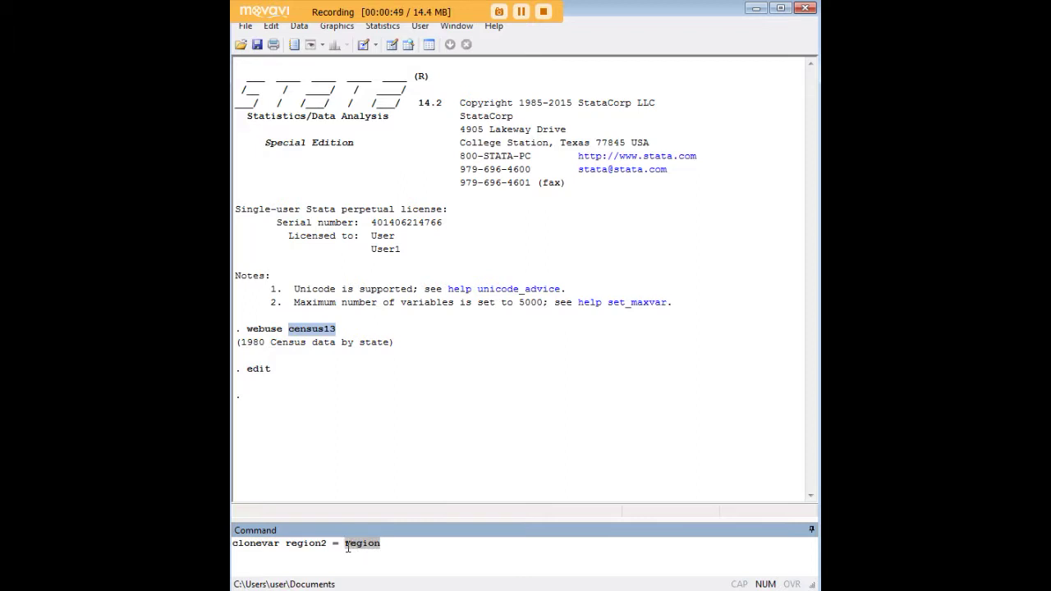
click(390, 543)
key(Return)
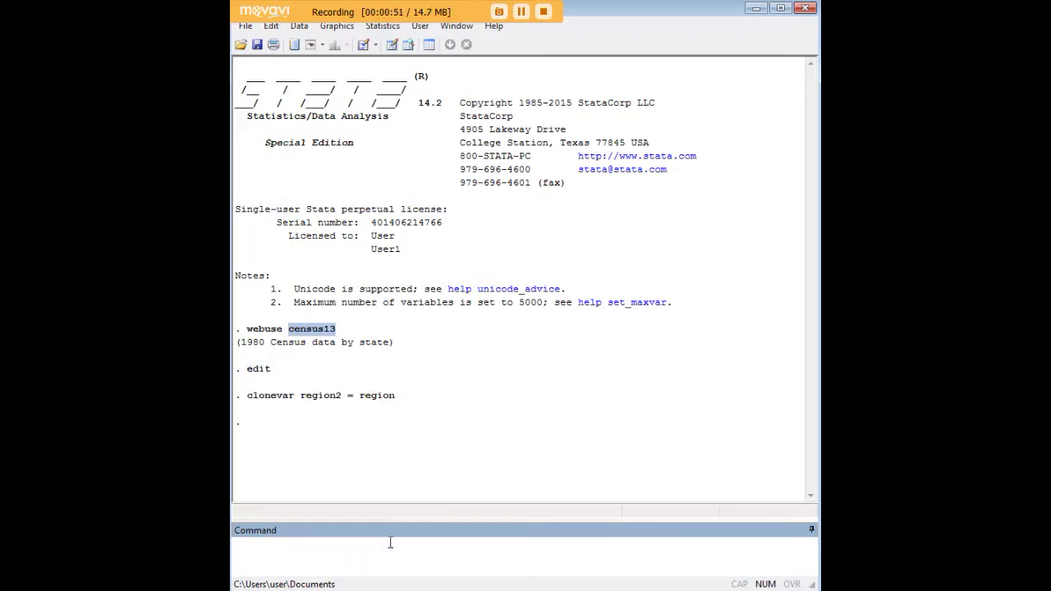
text(edit)
key(Return)
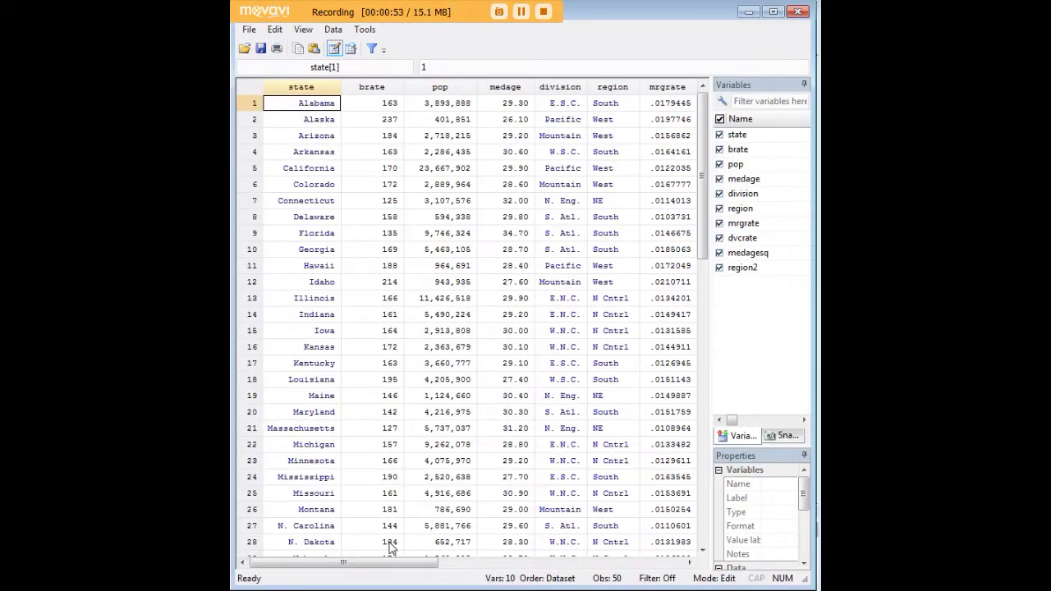
Step: Compare the region2 column against the region column, then close the Data Editor
drag(415, 565, 523, 564)
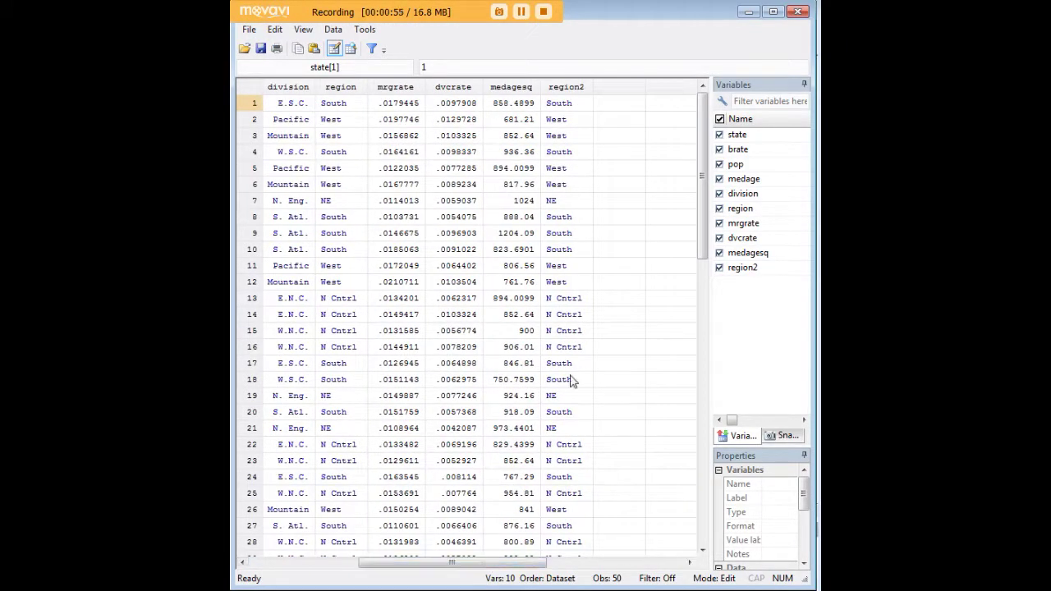
click(577, 94)
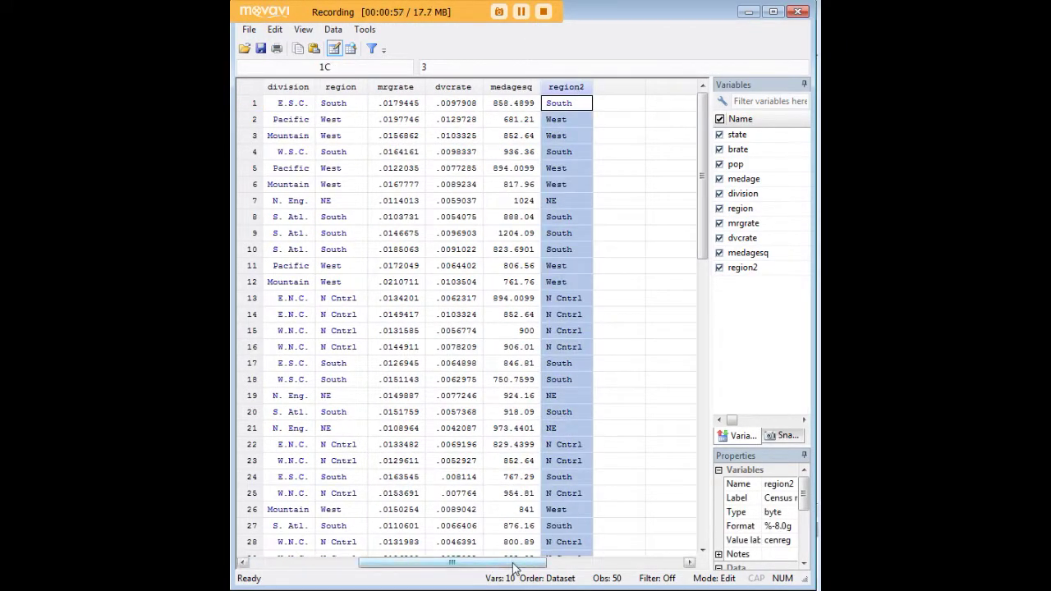
drag(516, 565, 505, 568)
click(340, 87)
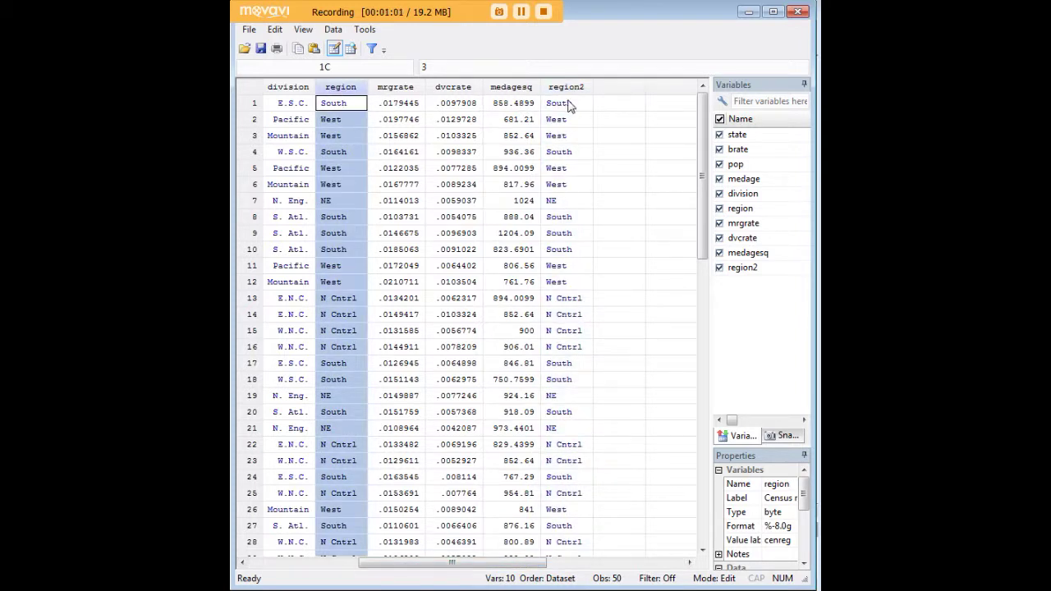
click(343, 104)
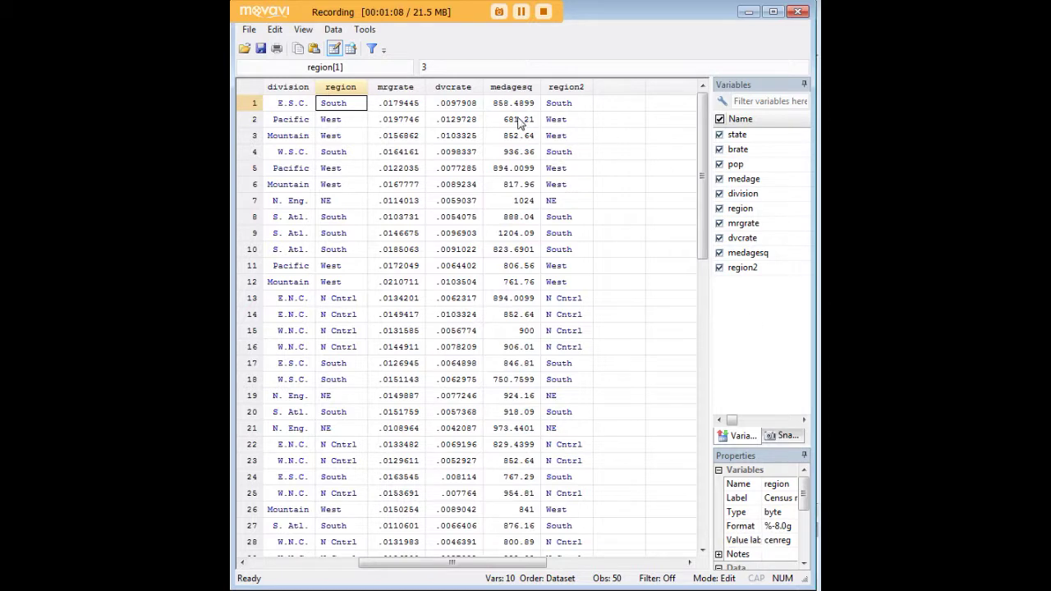
click(352, 90)
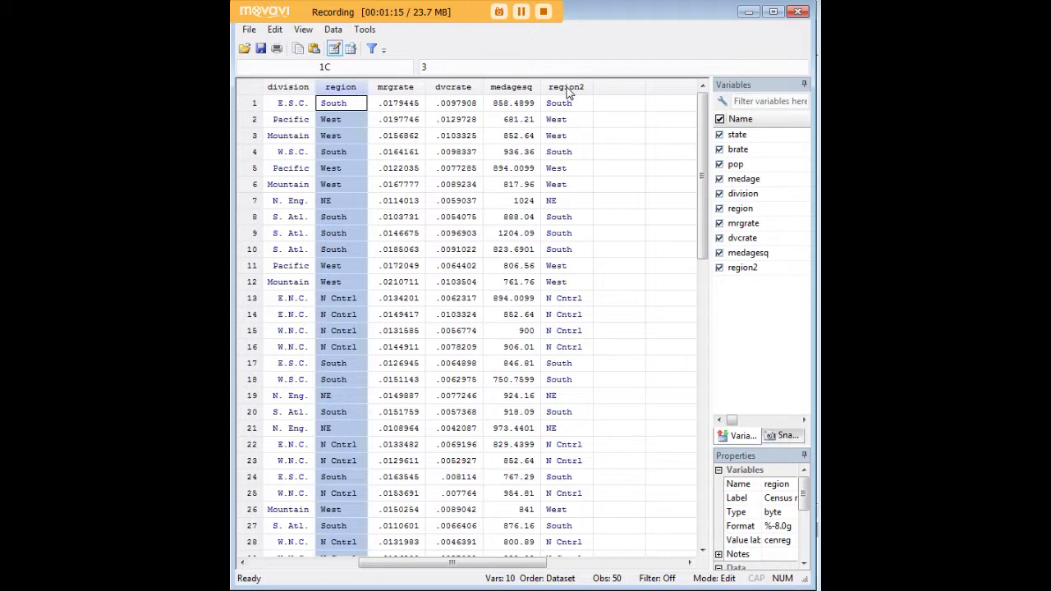
click(749, 12)
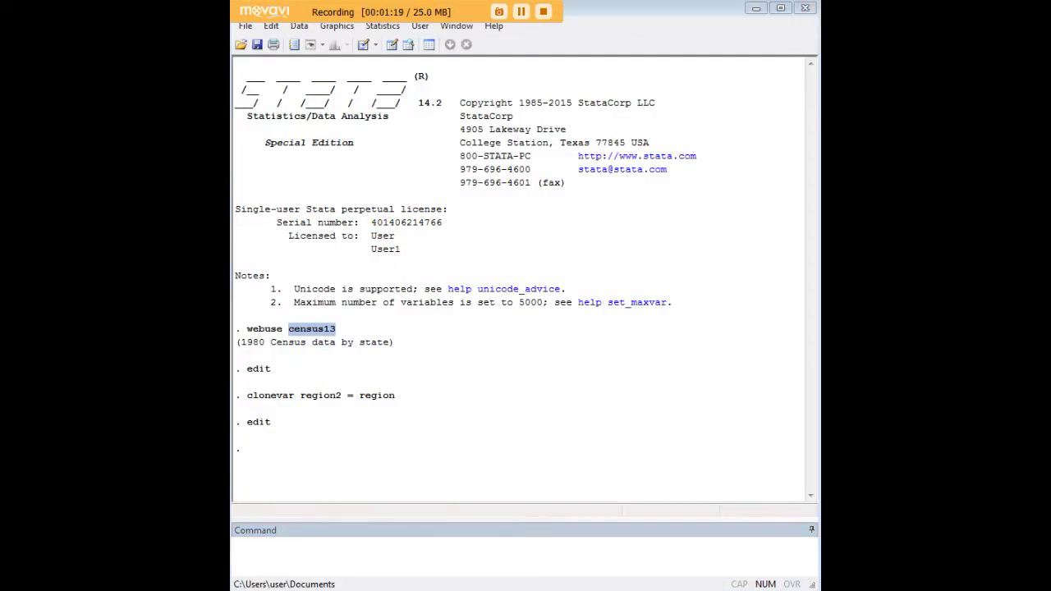
Step: Run clonevar north = region if region == 1 | region == 2, then reopen the Data Editor
click(637, 555)
text(clonevar north = region if region == 1 | region == 2)
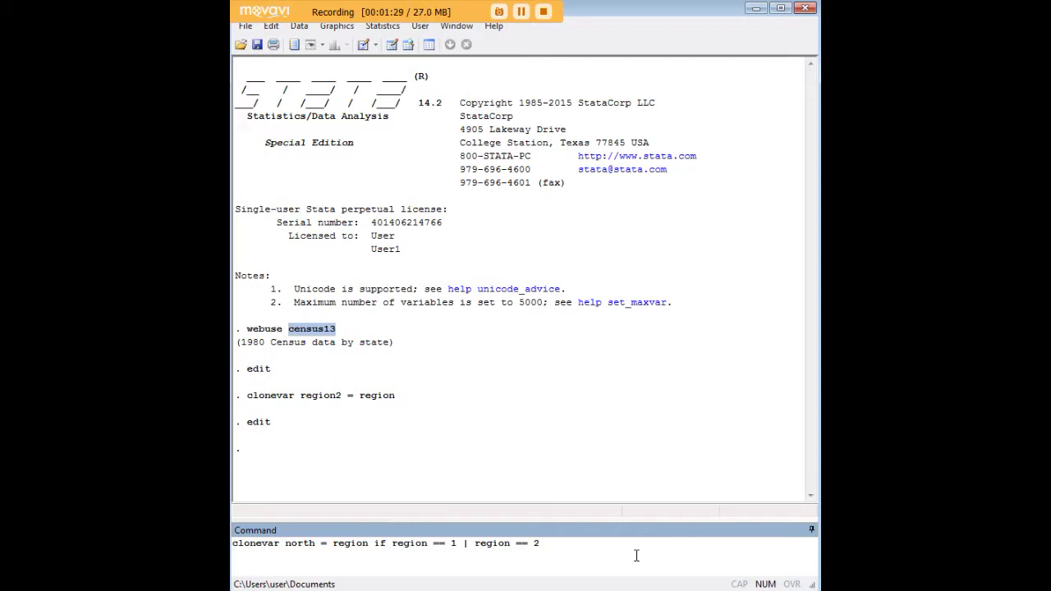
key(Left)
key(Left)
key(Left)
key(Left)
key(Left)
key(Left)
key(Left)
key(Left)
key(Left)
key(Left)
key(Left)
key(Left)
key(Left)
key(Left)
drag(285, 548, 315, 546)
drag(333, 547, 364, 546)
click(452, 544)
key(Return)
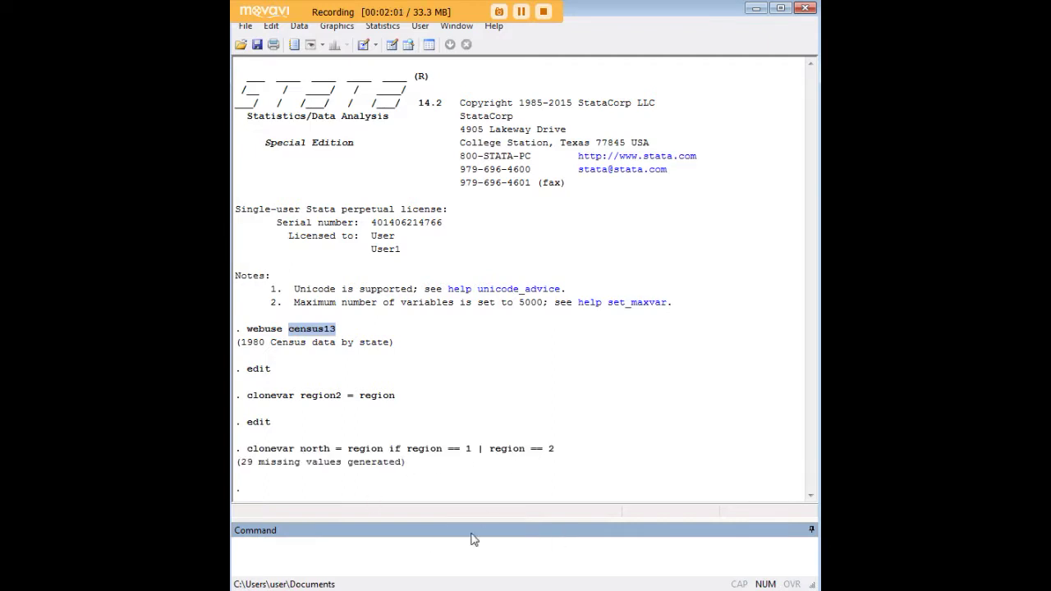
text(edit)
key(Return)
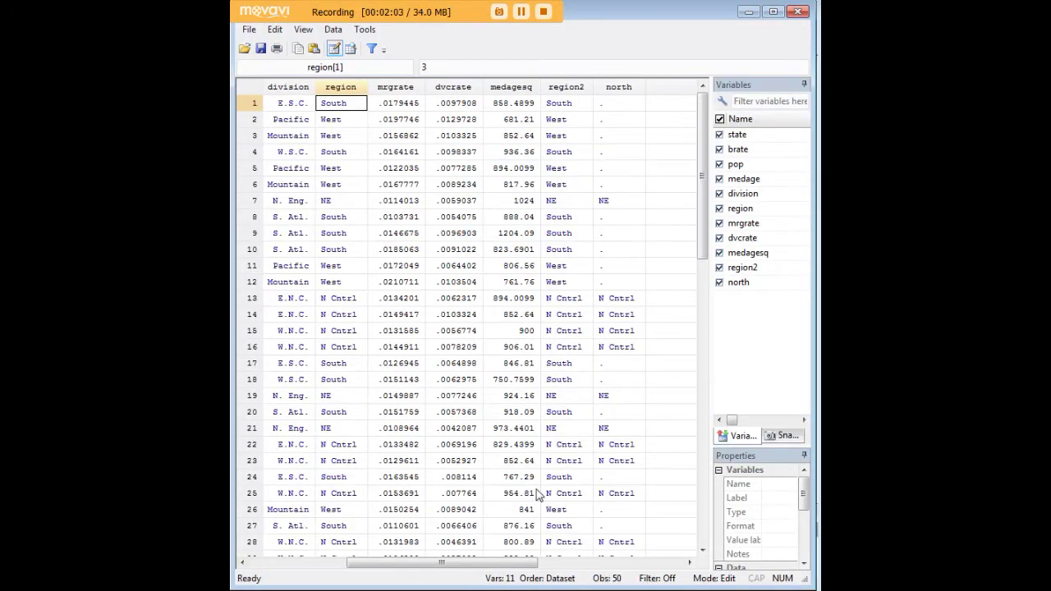
click(620, 87)
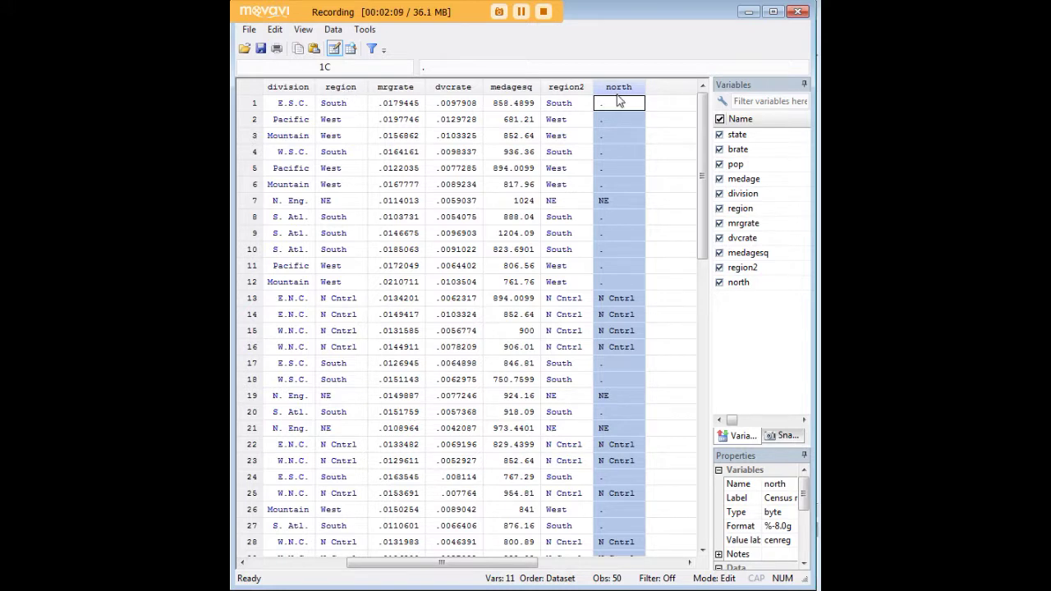
click(612, 203)
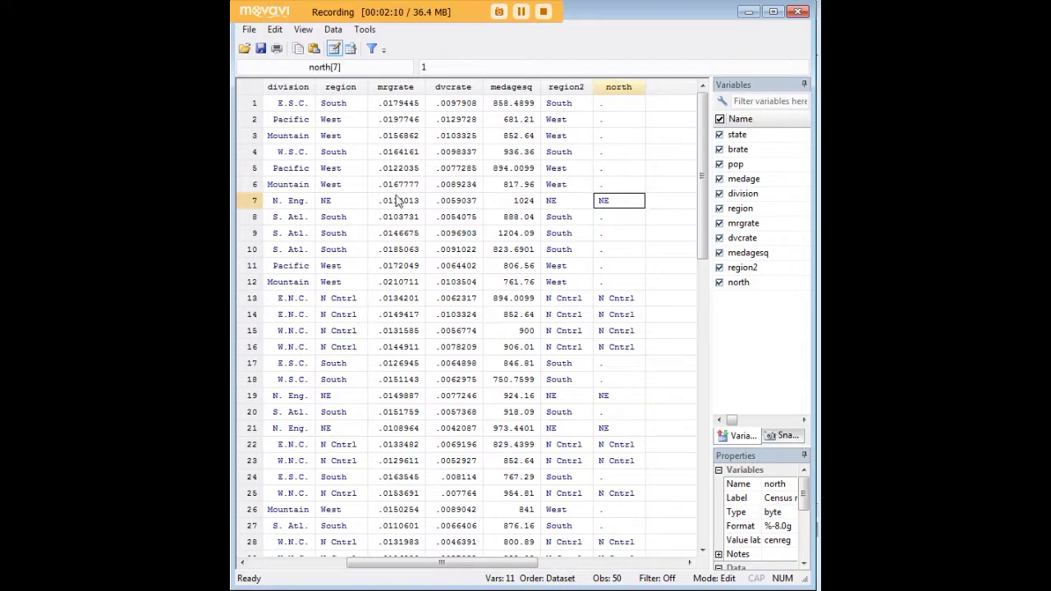
click(339, 205)
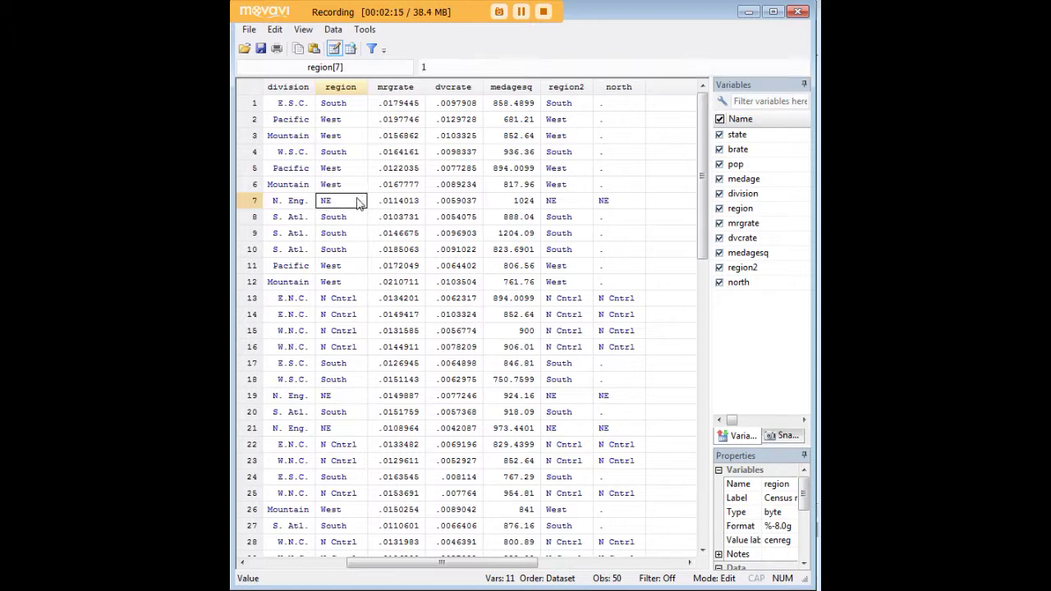
click(614, 207)
click(342, 298)
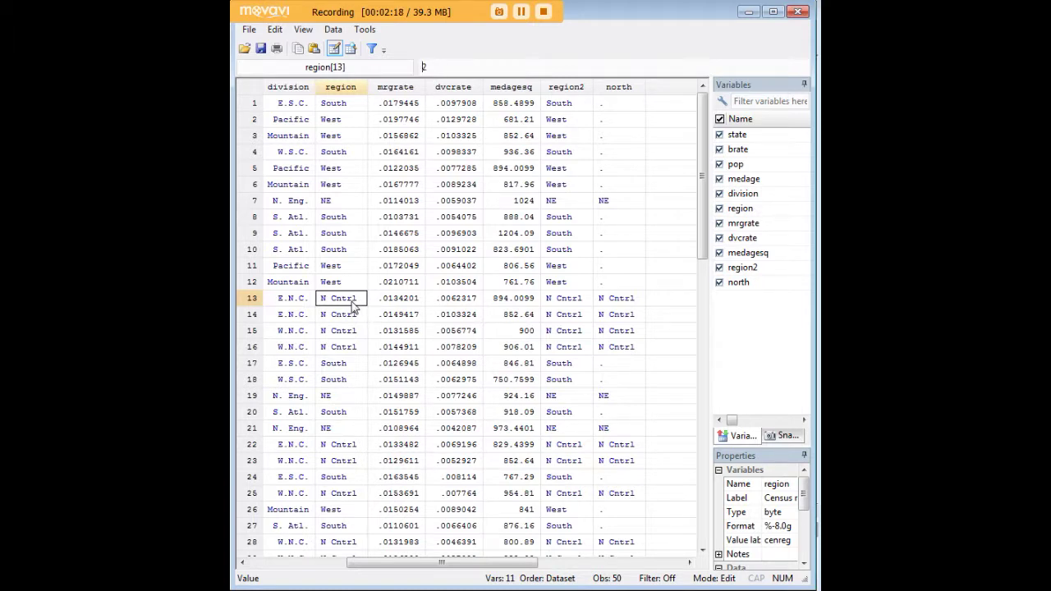
click(617, 301)
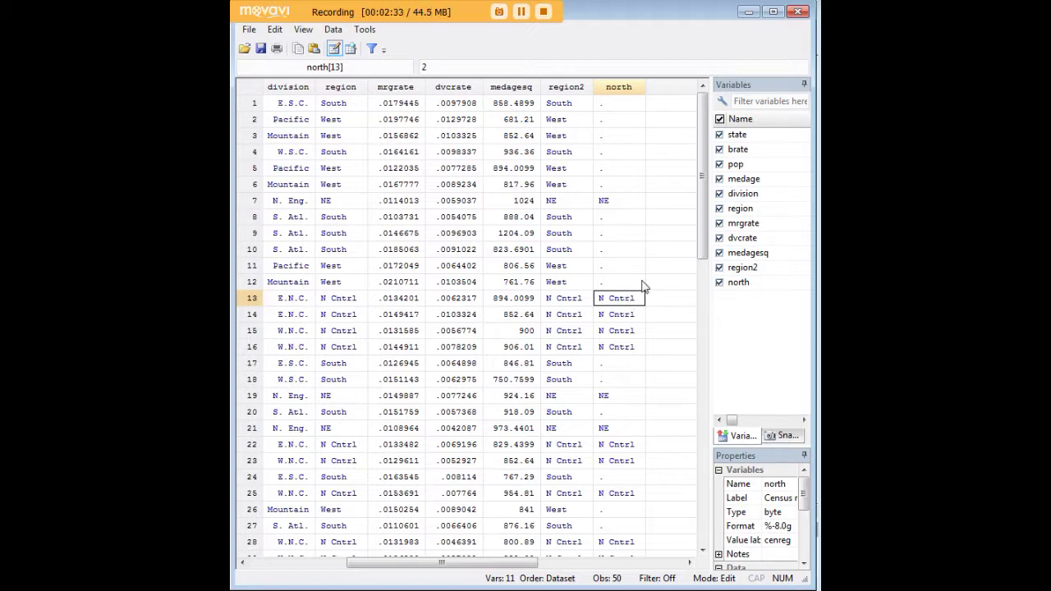
click(749, 11)
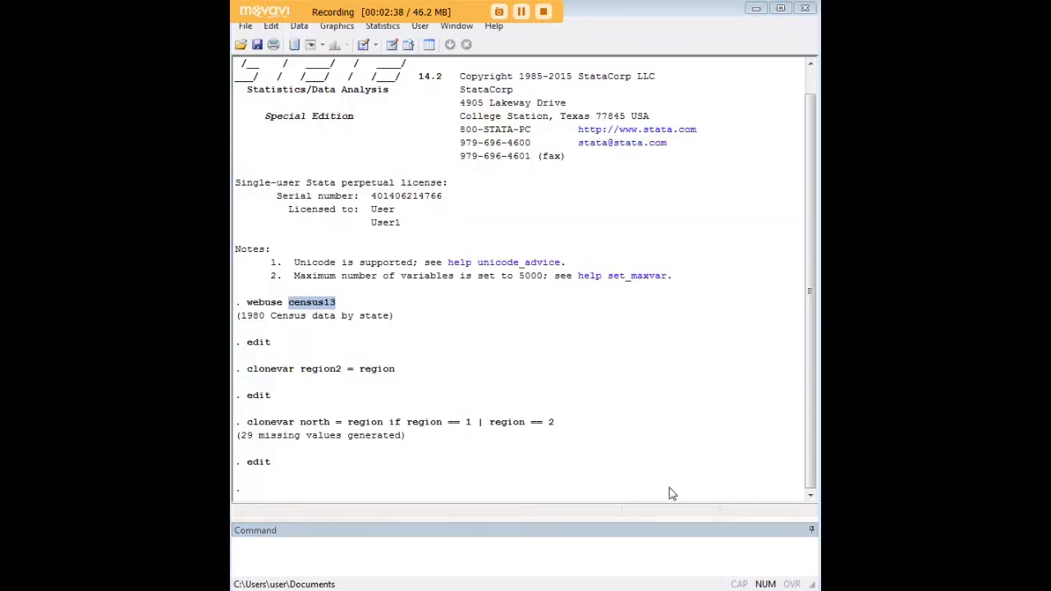
Step: Run tabdisp state, cell(north region) and show the full table output
click(654, 544)
text(tabdisp state, cell (north region))
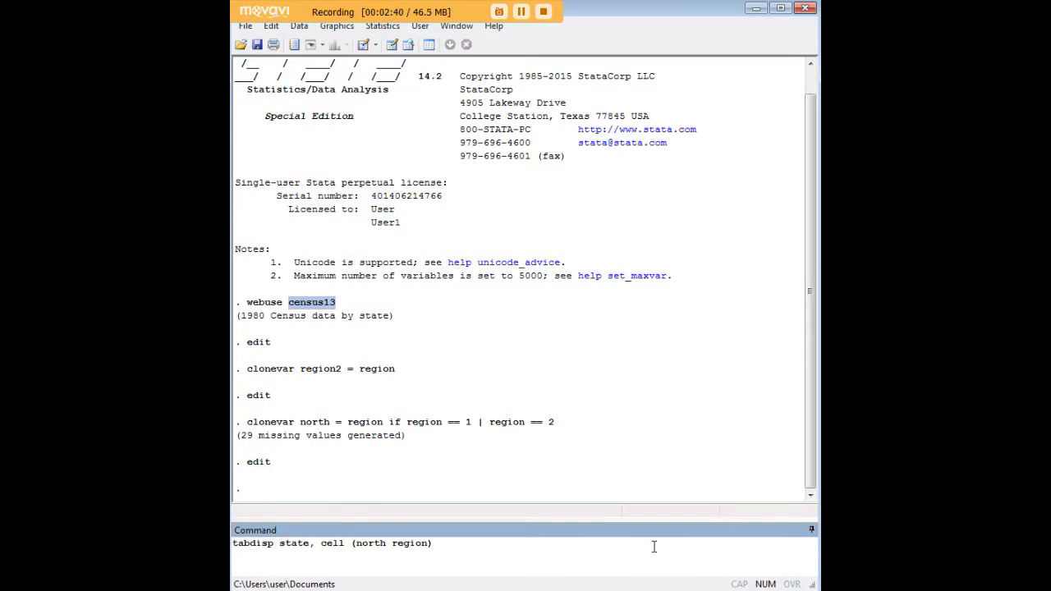
key(Return)
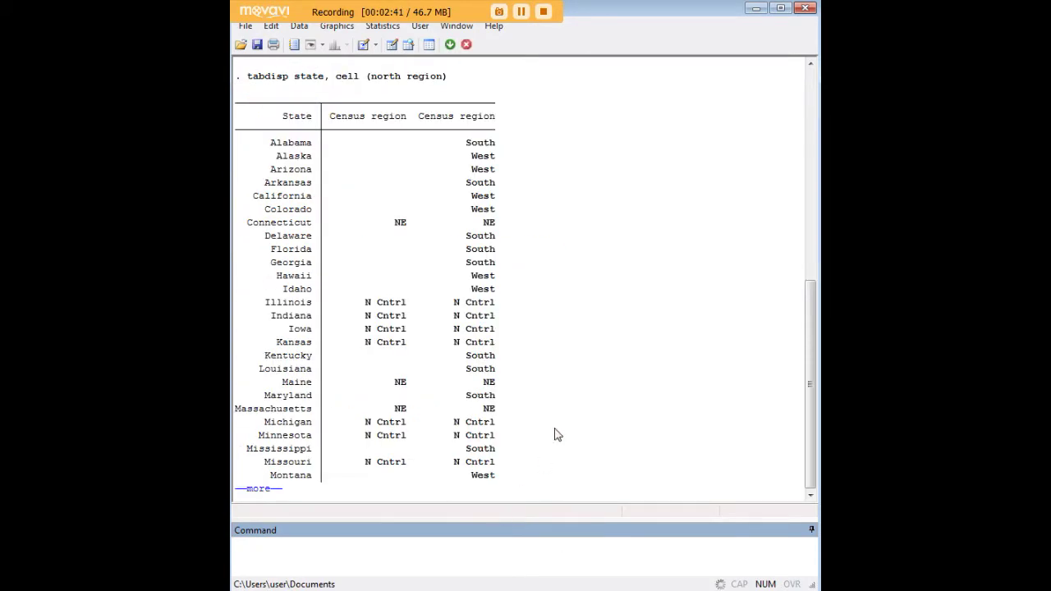
click(263, 490)
Step: Inspect the table, checking Connecticut's NE north value and the Alabama through Kansas rows
scroll(621, 307, up, 7)
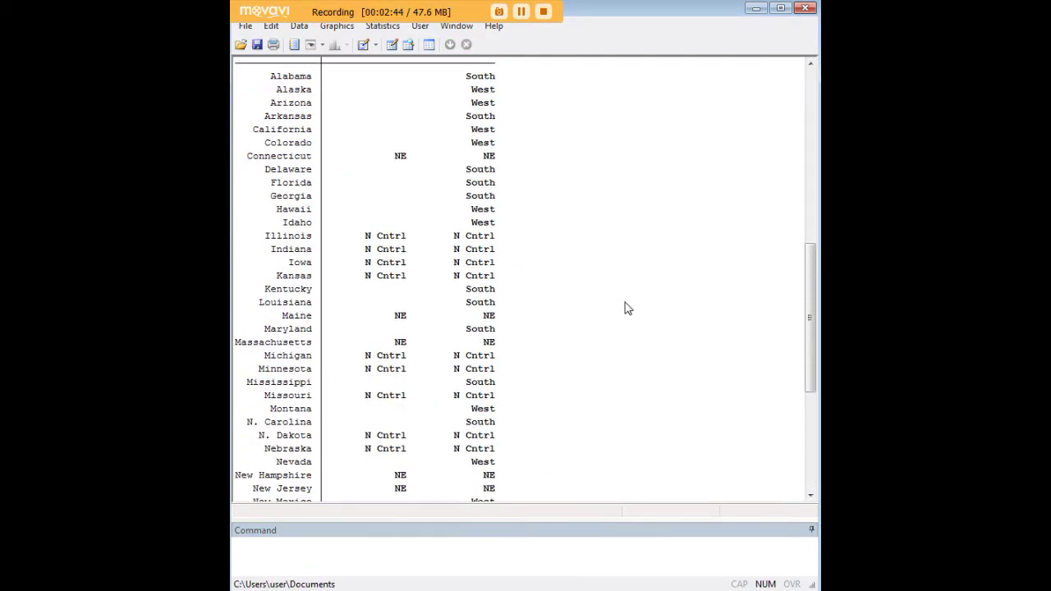
scroll(626, 308, up, 3)
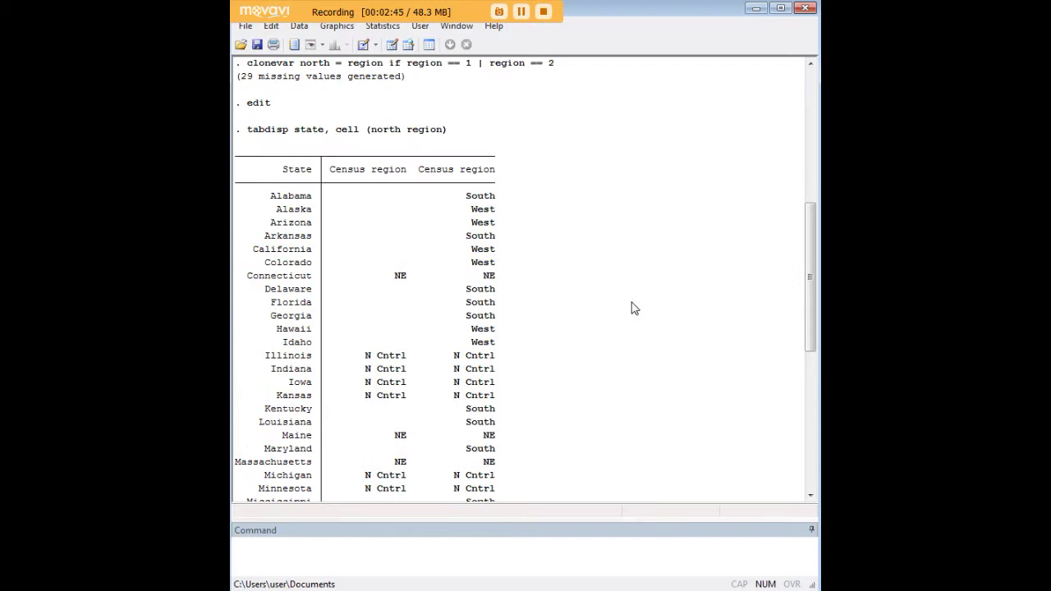
double_click(402, 279)
scroll(407, 295, down, 2)
drag(406, 278, 366, 279)
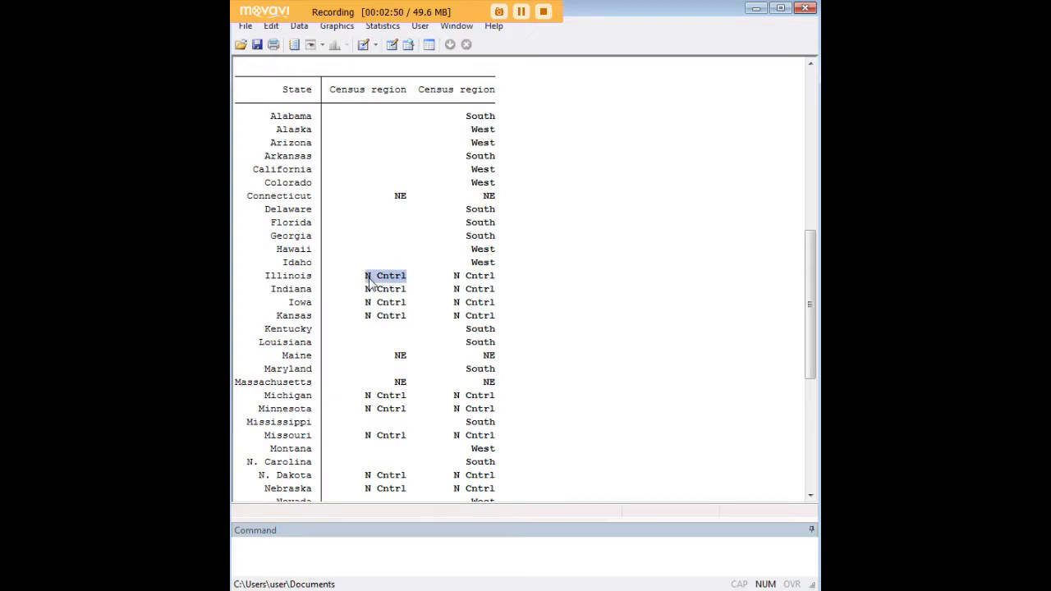
scroll(461, 289, up, 3)
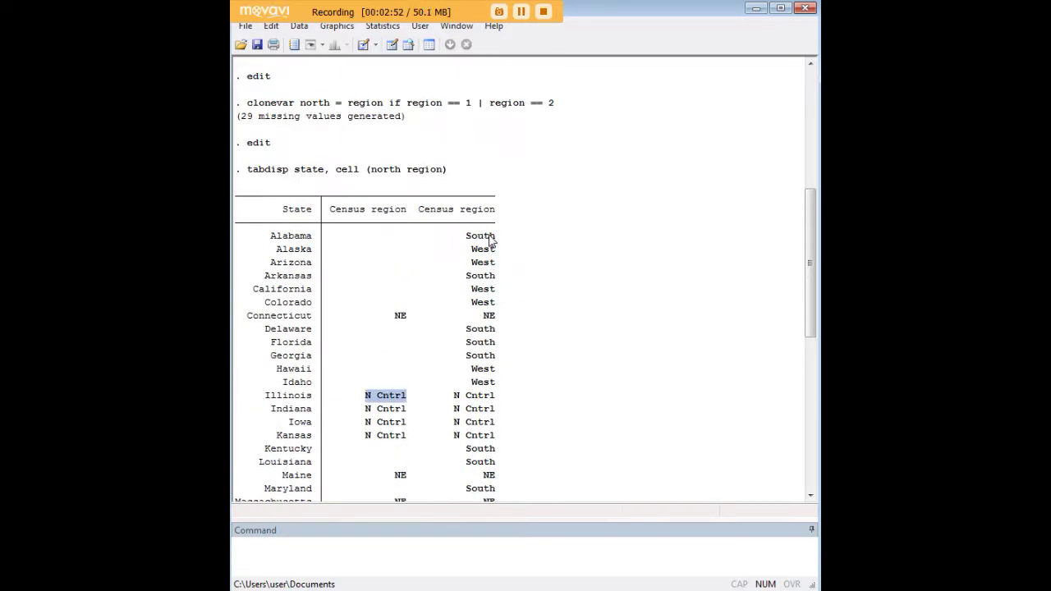
drag(465, 236, 509, 481)
click(383, 216)
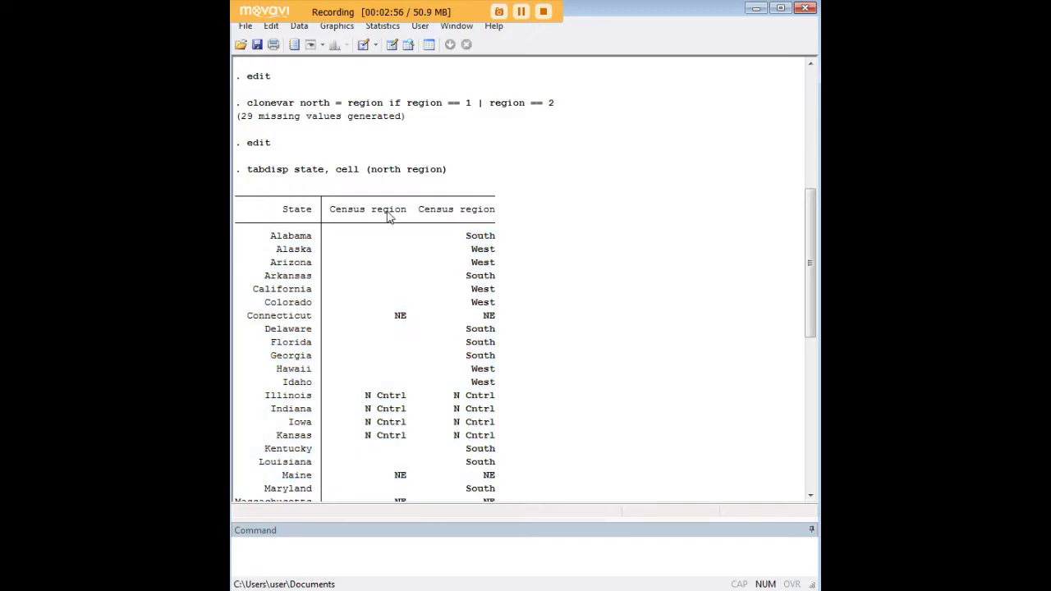
drag(412, 215, 339, 215)
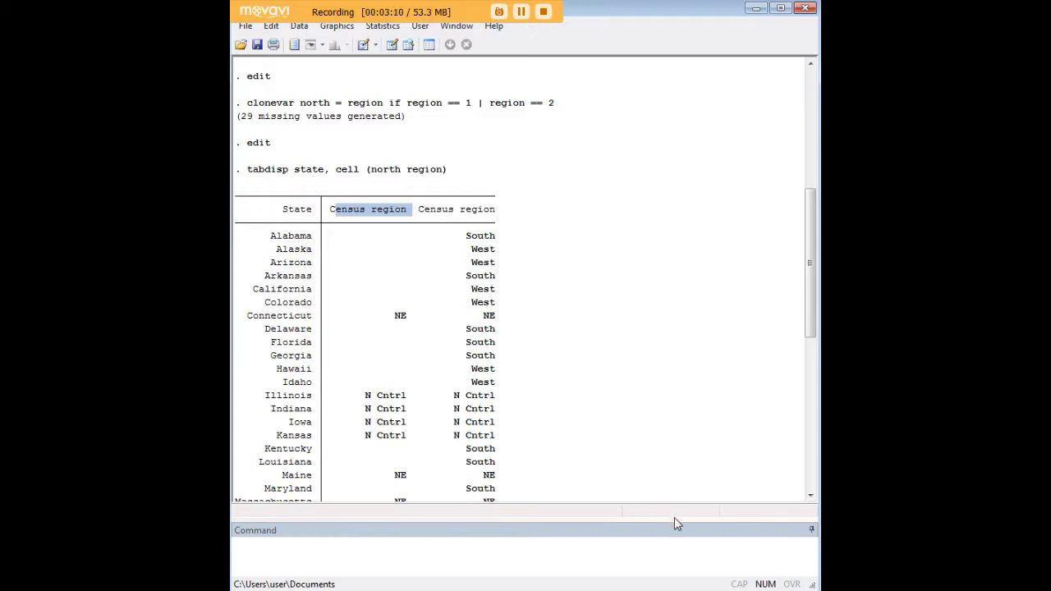
click(638, 543)
Step: In the Data Editor, copy the region column into the empty column after north as region_01
text(edit)
key(Return)
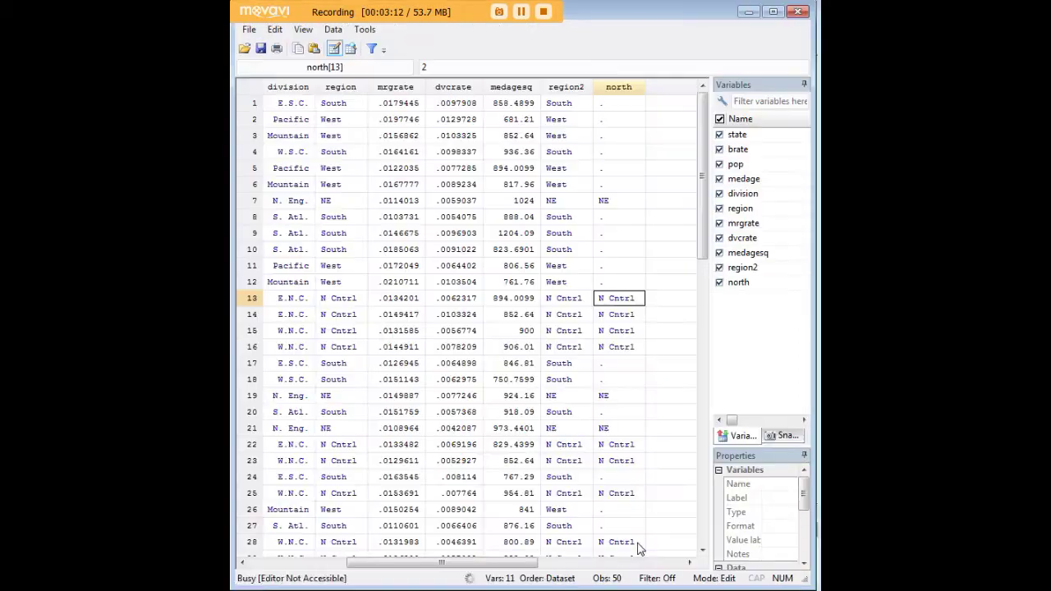
click(362, 90)
key(ctrl+c)
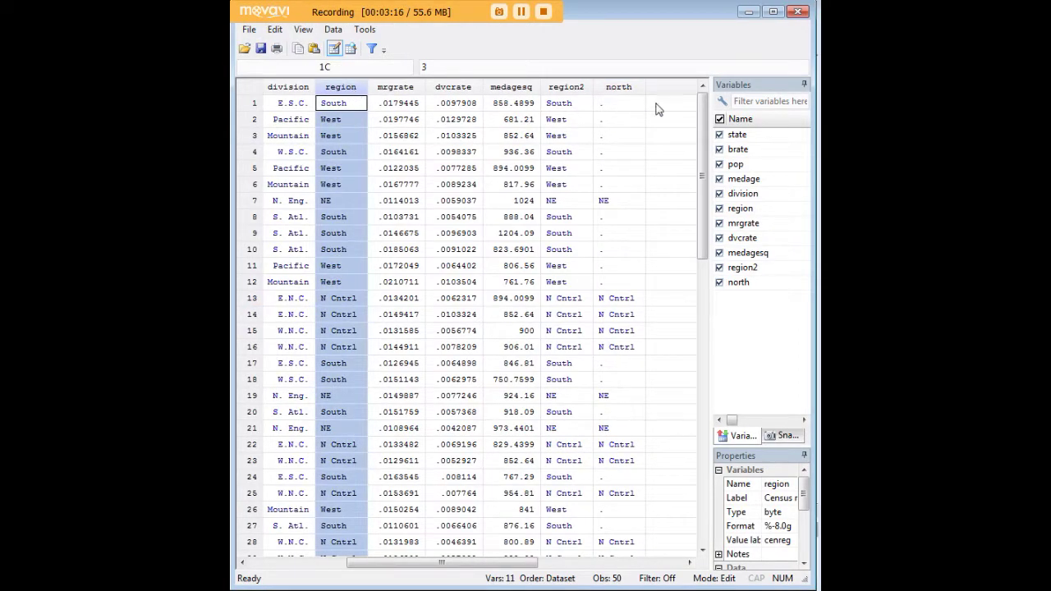
click(657, 105)
key(ctrl+v)
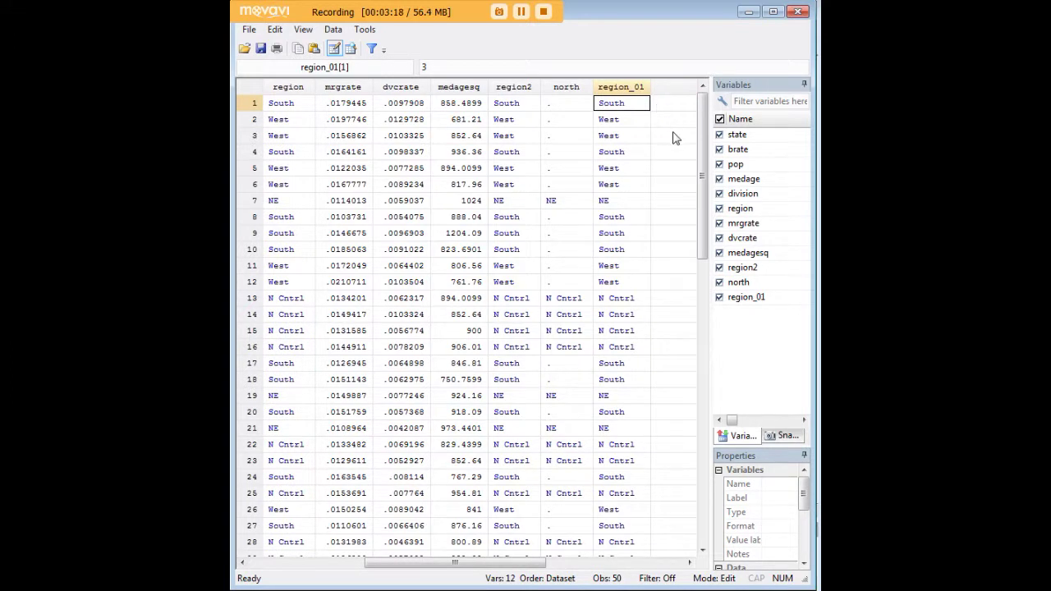
Step: Compare the new region_01 column with north, then close the Data Editor
key(Left)
key(Left)
key(Left)
key(Left)
key(Left)
key(Left)
key(Left)
key(Left)
key(Right)
key(Right)
key(Right)
key(Right)
key(Right)
key(Right)
key(Right)
key(Right)
key(Right)
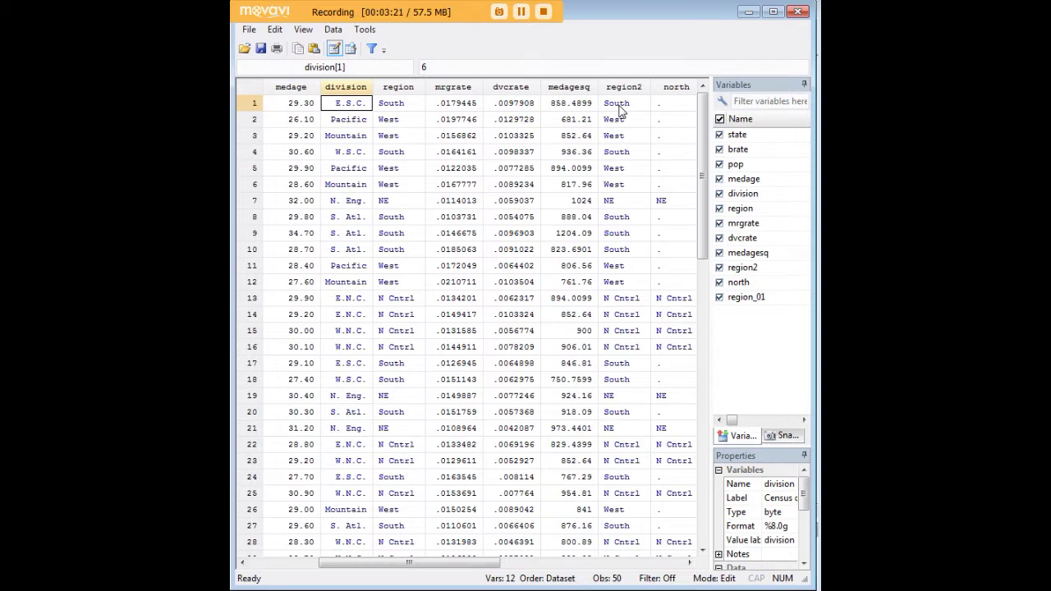
key(Left)
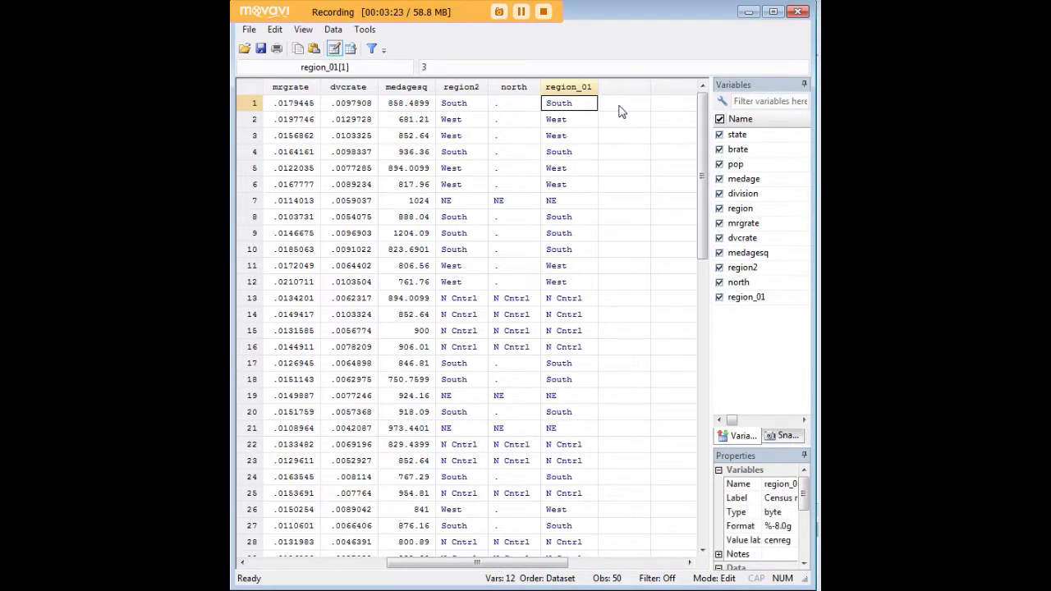
click(516, 90)
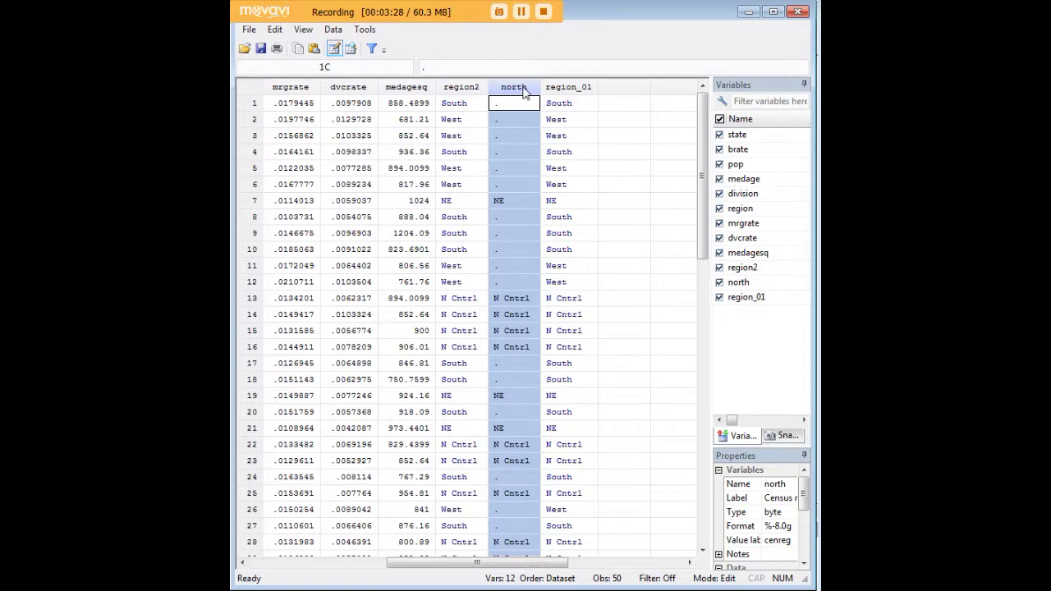
click(579, 88)
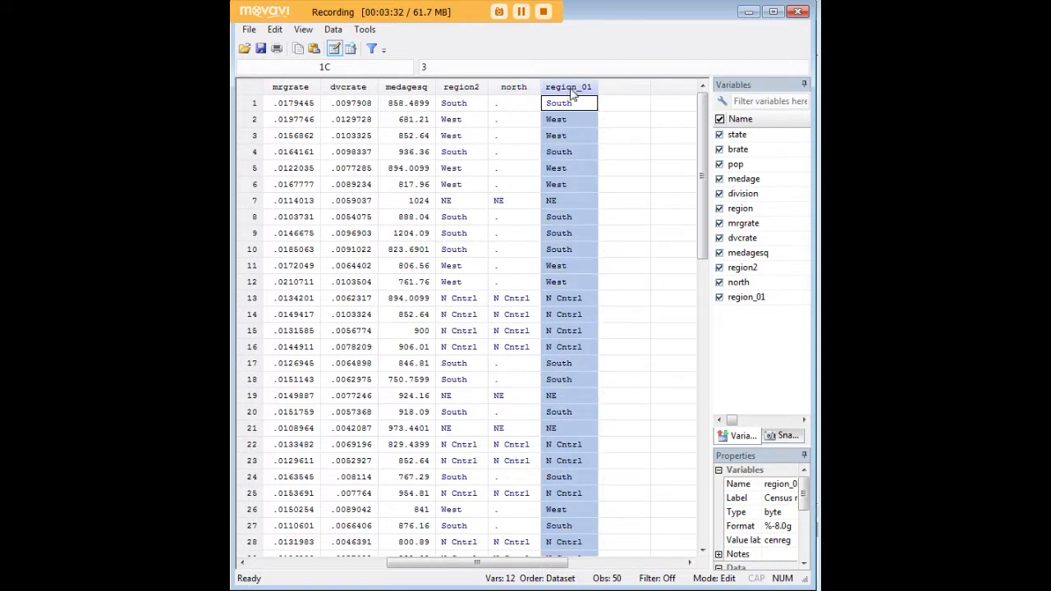
click(749, 12)
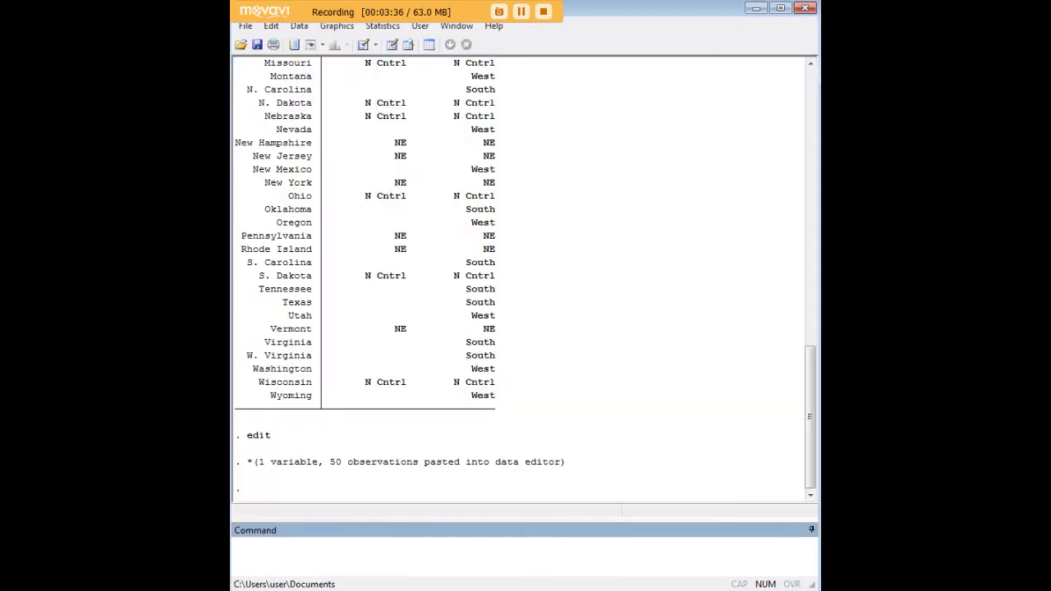